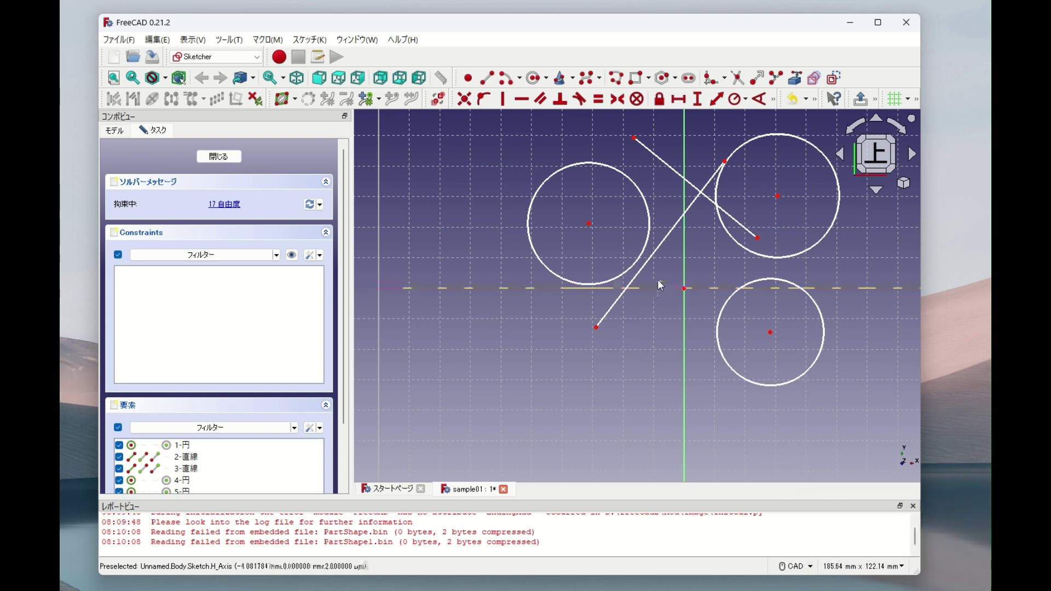
- Select the left circle, clear it, then select the long diagonal line 3-直線
click(638, 309)
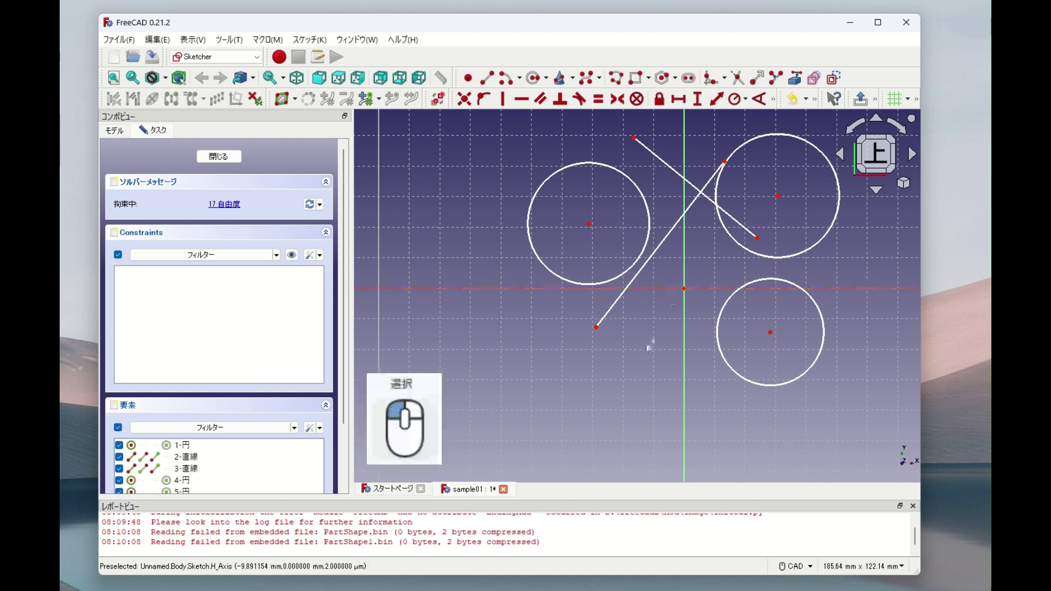
click(584, 283)
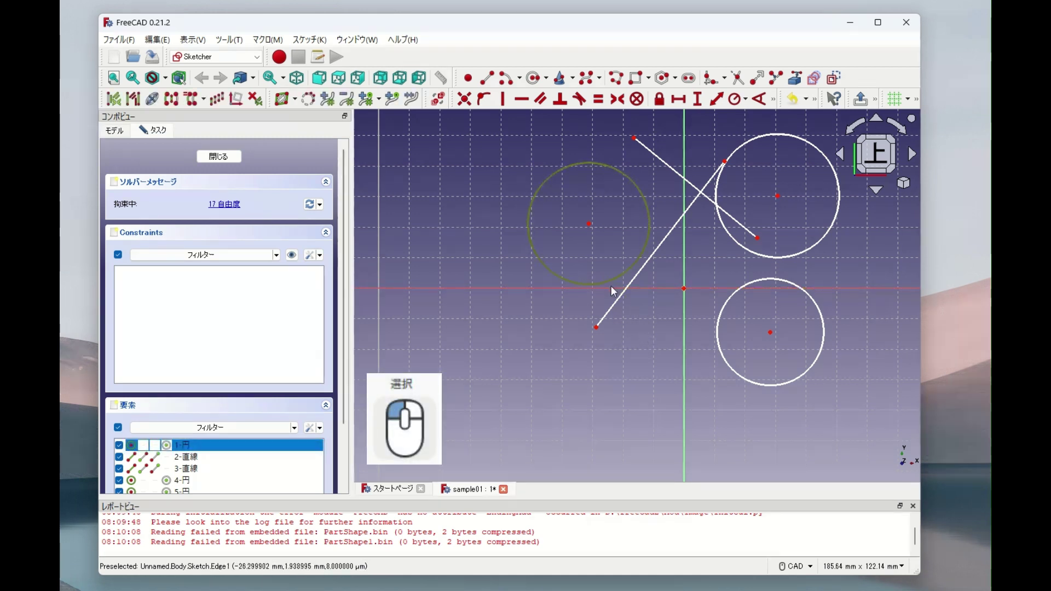
click(620, 367)
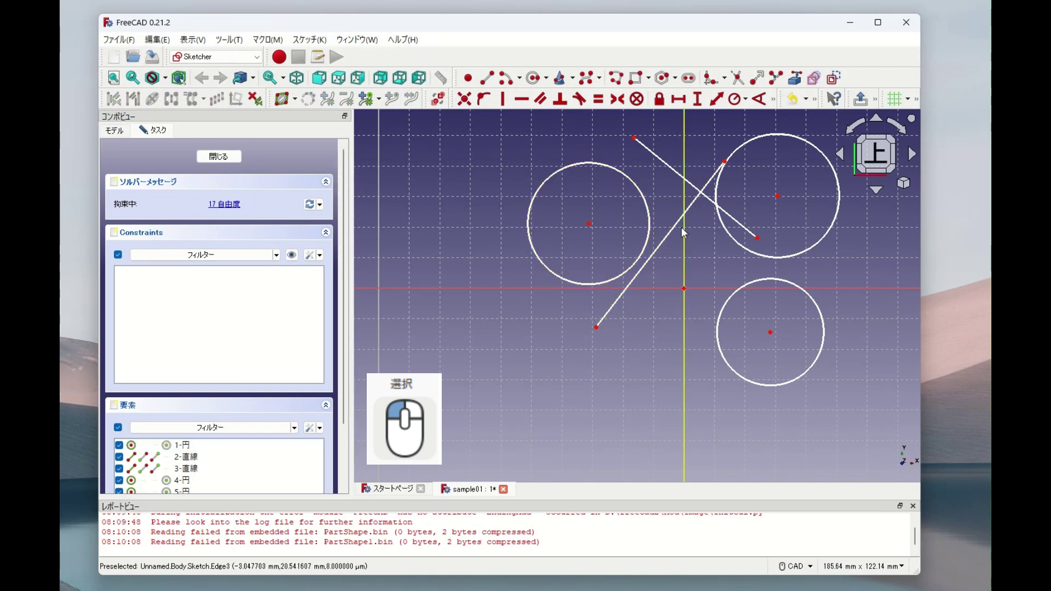
click(665, 234)
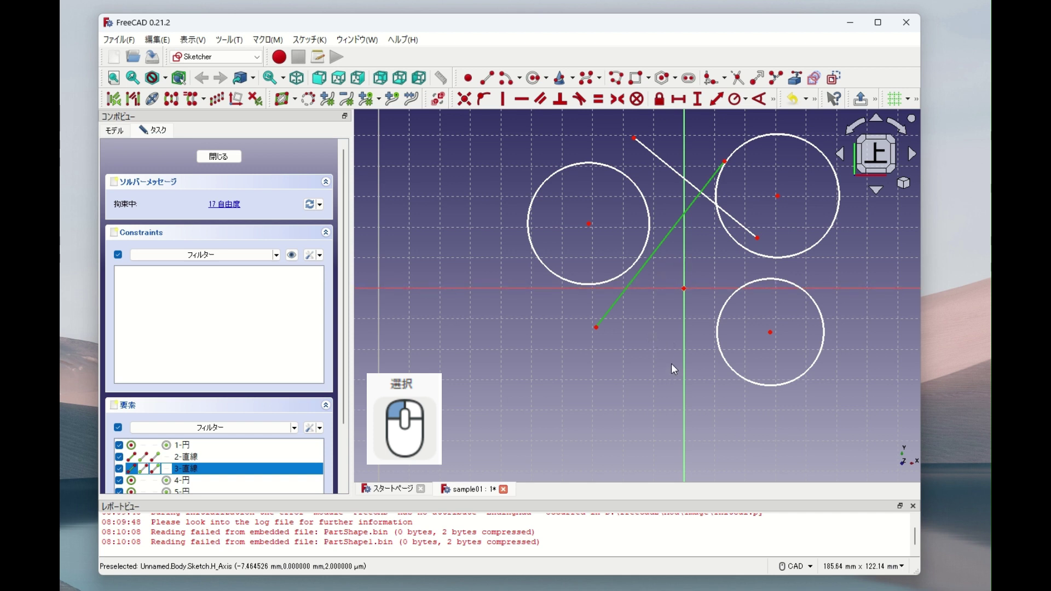
- Delete the long diagonal line, then box-select and delete the left circle and short line
key(Delete)
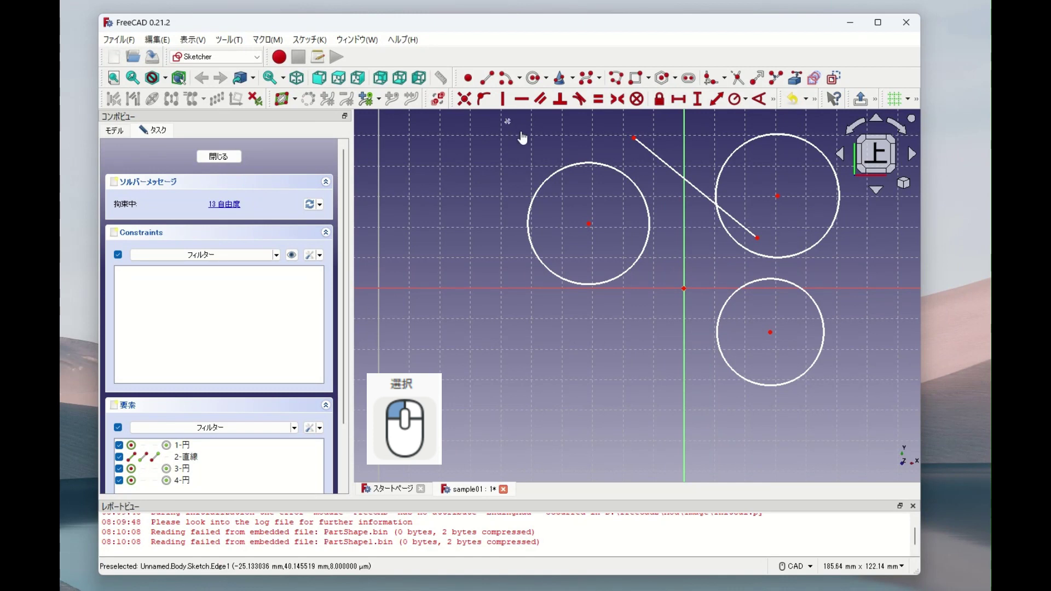
drag(504, 119, 765, 316)
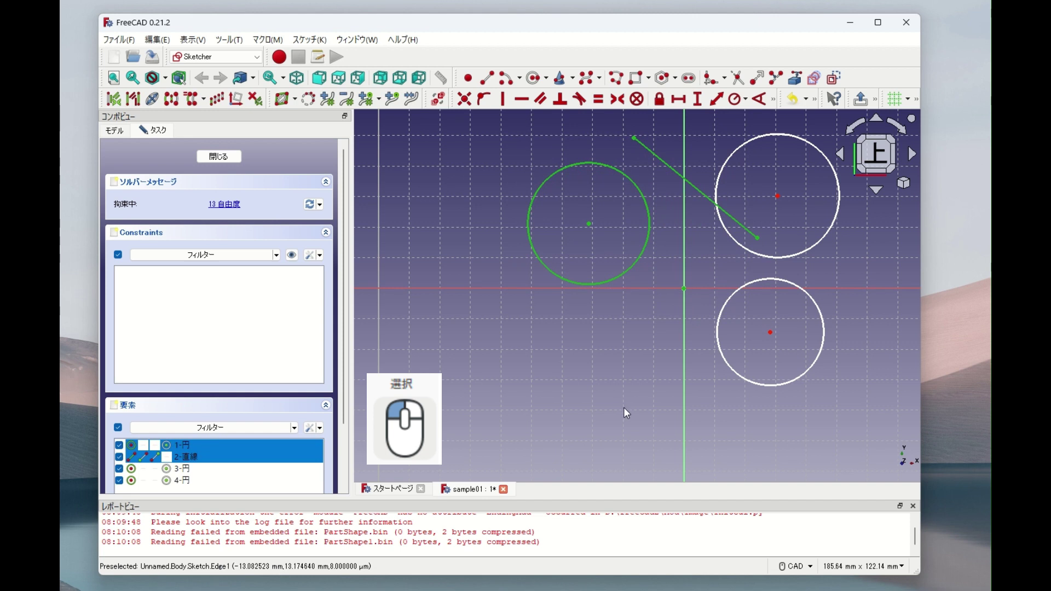
key(Delete)
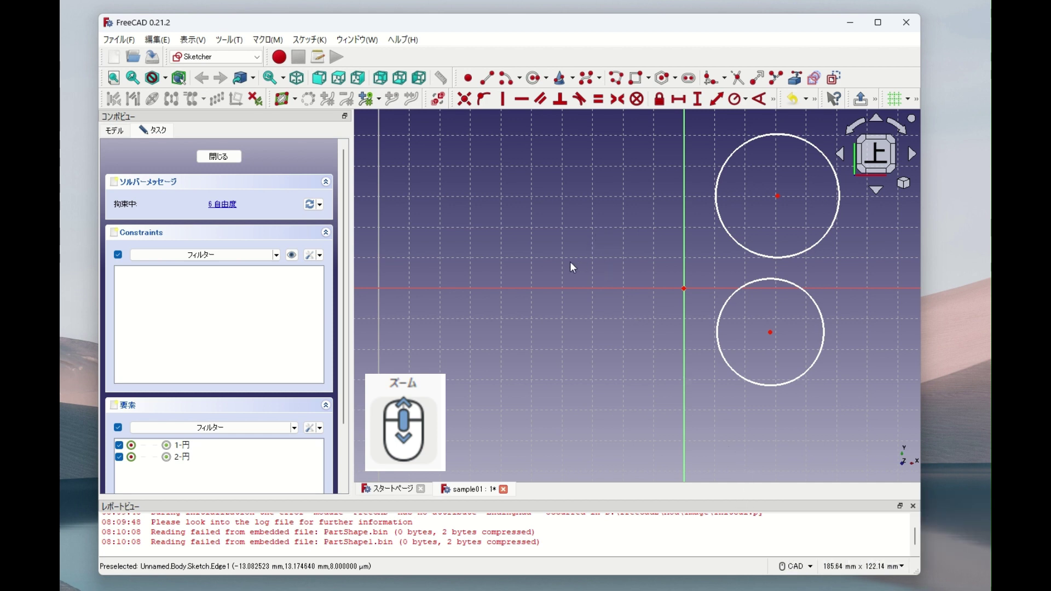
- Zoom out with the mouse wheel, then zoom in near the origin to enlarge both circles
scroll(609, 218, down, 2)
scroll(611, 219, down, 2)
scroll(613, 227, down, 2)
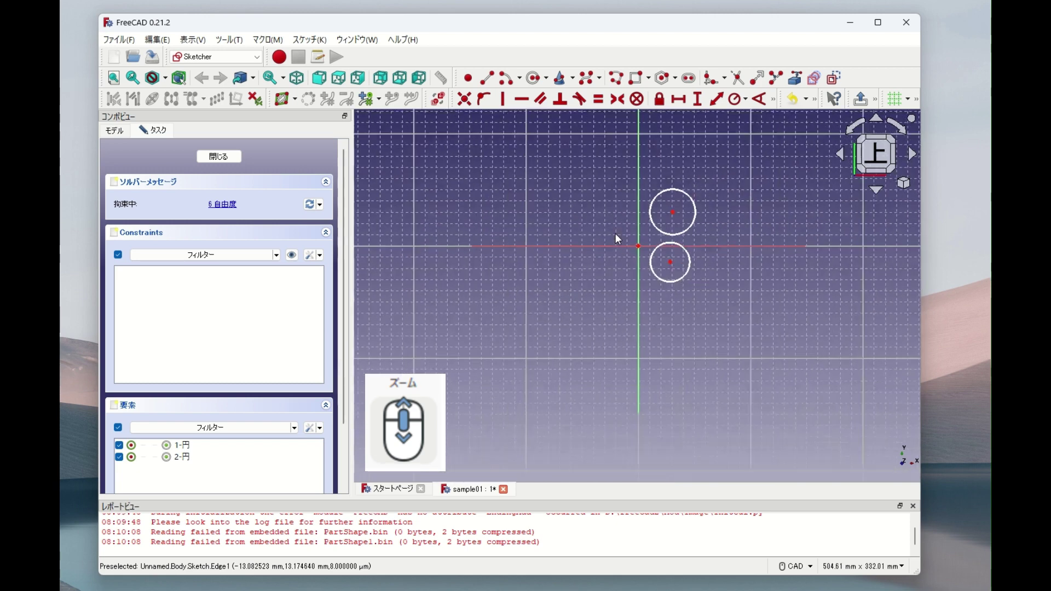
scroll(614, 240, down, 2)
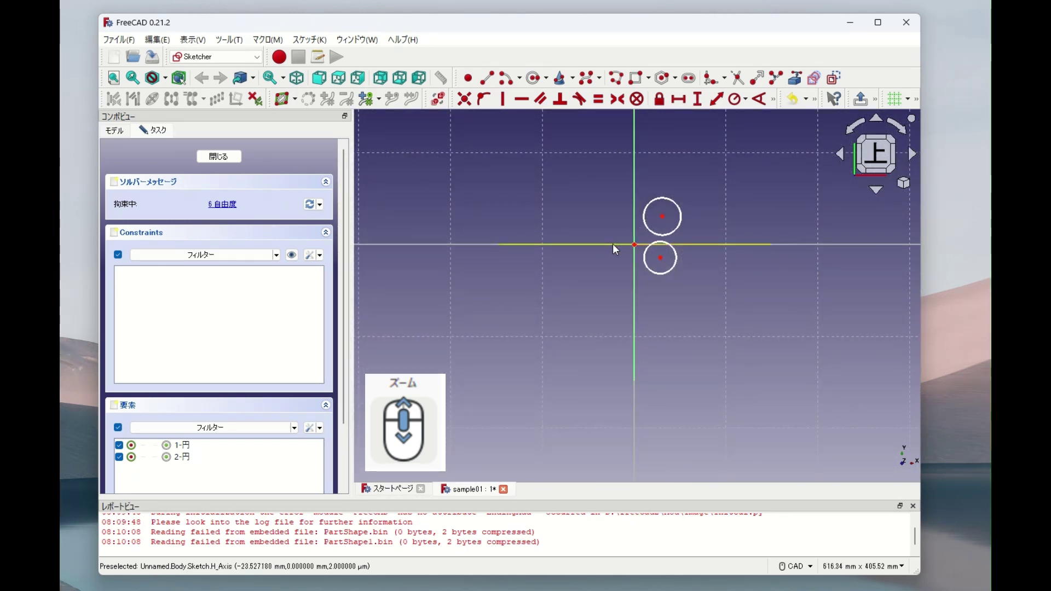
scroll(613, 244, up, 2)
scroll(613, 244, up, 1)
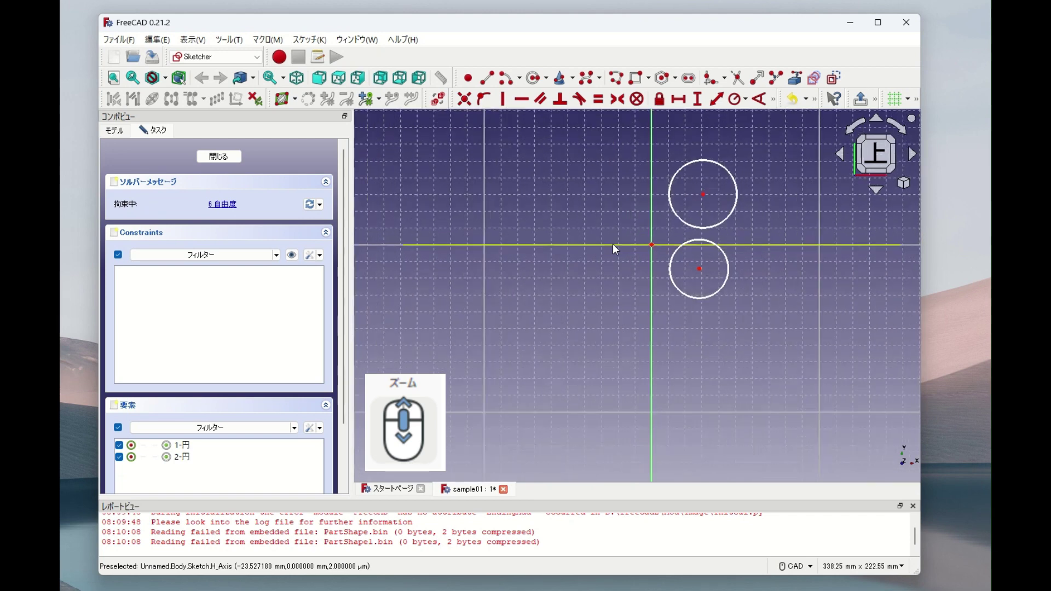
scroll(612, 244, up, 1)
scroll(613, 244, up, 1)
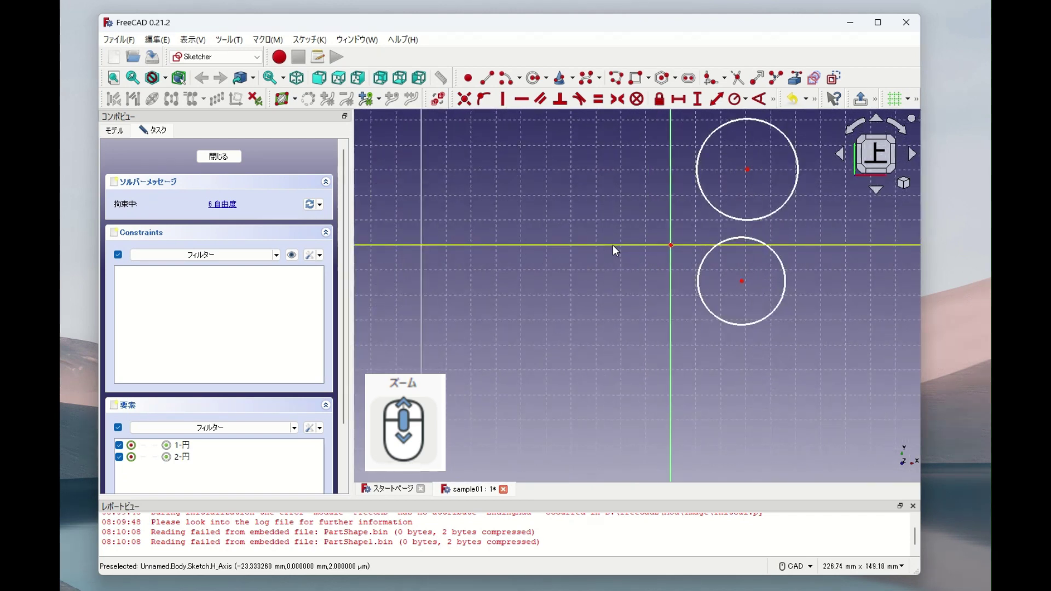
scroll(613, 245, up, 1)
scroll(613, 245, up, 2)
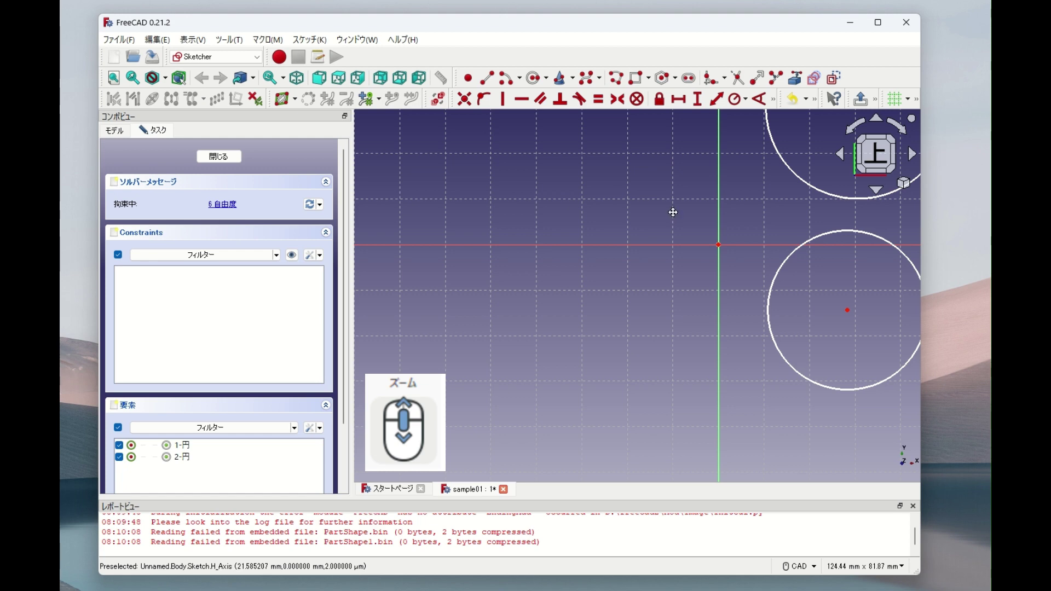
- Pan the view with a middle-button drag to bring both circles right of the origin
mouse_move(673, 215)
middle_down()
mouse_move(411, 263)
mouse_move(720, 321)
mouse_move(671, 328)
mouse_move(567, 298)
mouse_move(540, 169)
mouse_move(530, 284)
mouse_move(540, 344)
mouse_move(481, 317)
mouse_move(474, 302)
middle_up()
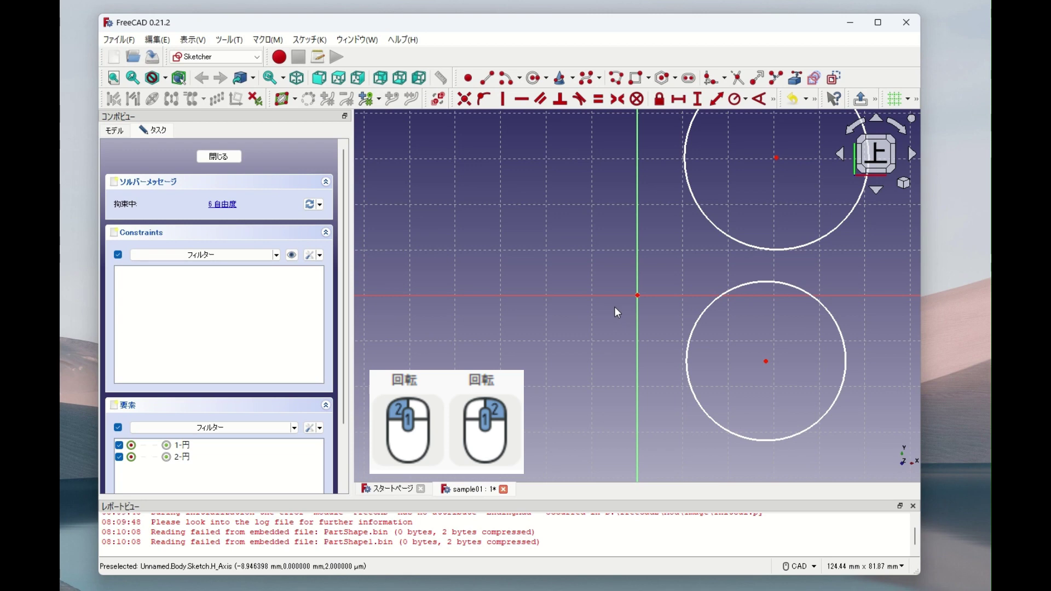
- Orbit the camera so the sketch plane and two circles are seen obliquely
mouse_move(614, 307)
middle_down()
mouse_move(558, 348)
mouse_move(602, 318)
mouse_move(626, 281)
mouse_move(697, 340)
mouse_move(629, 294)
mouse_move(586, 308)
mouse_move(622, 281)
mouse_move(641, 369)
mouse_move(655, 383)
mouse_move(592, 320)
middle_up()
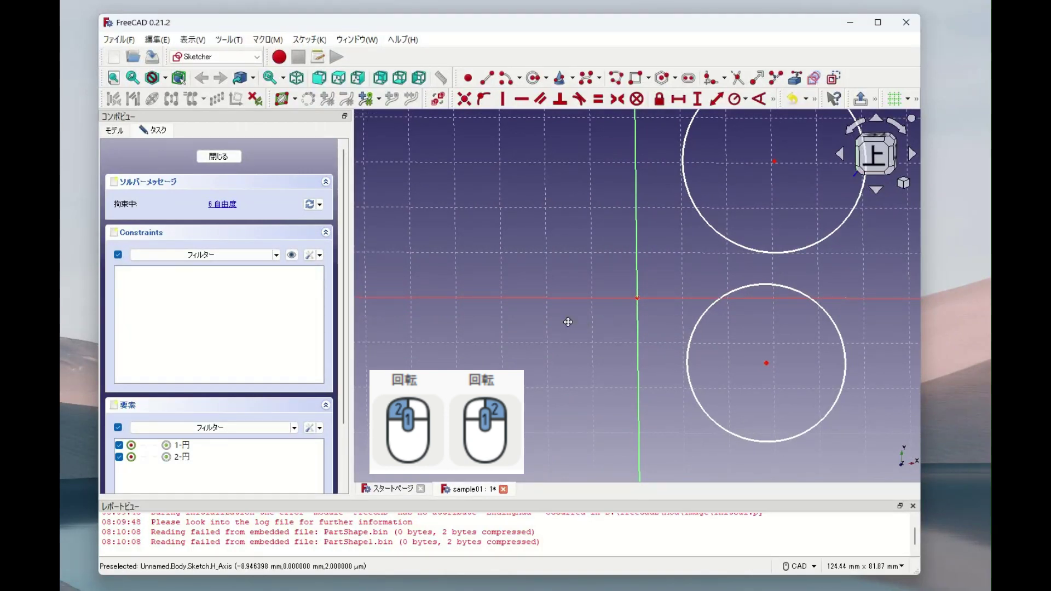
mouse_move(567, 322)
middle_down()
mouse_move(695, 371)
mouse_move(655, 312)
mouse_move(605, 340)
mouse_move(626, 301)
mouse_move(711, 335)
mouse_move(659, 359)
mouse_move(586, 363)
mouse_move(556, 383)
mouse_move(568, 382)
middle_up()
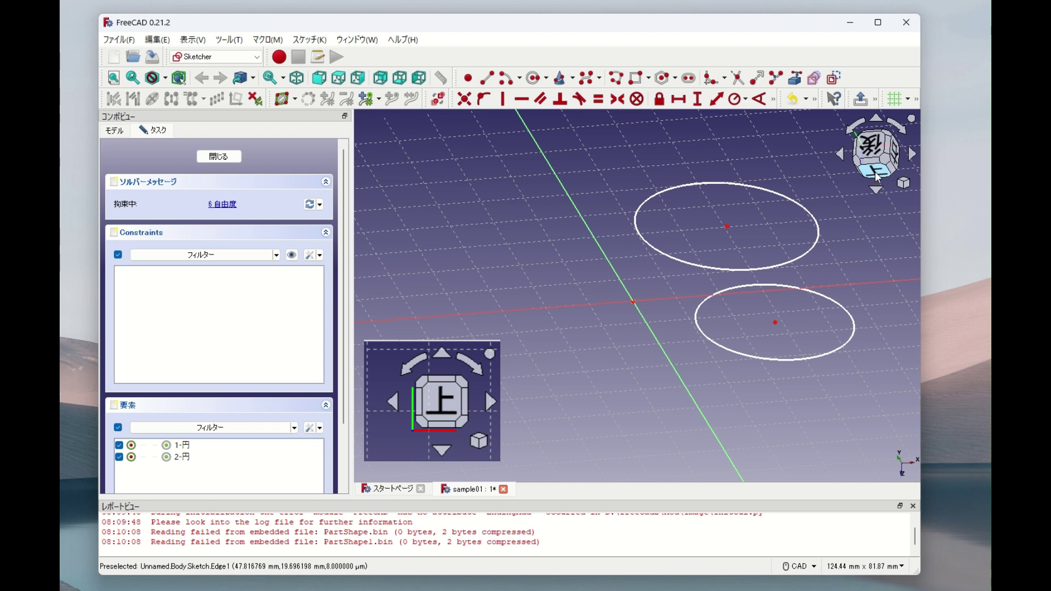
- Use the navigation cube to view from top, spin around the vertical axis, then tilt to look from underneath
click(876, 173)
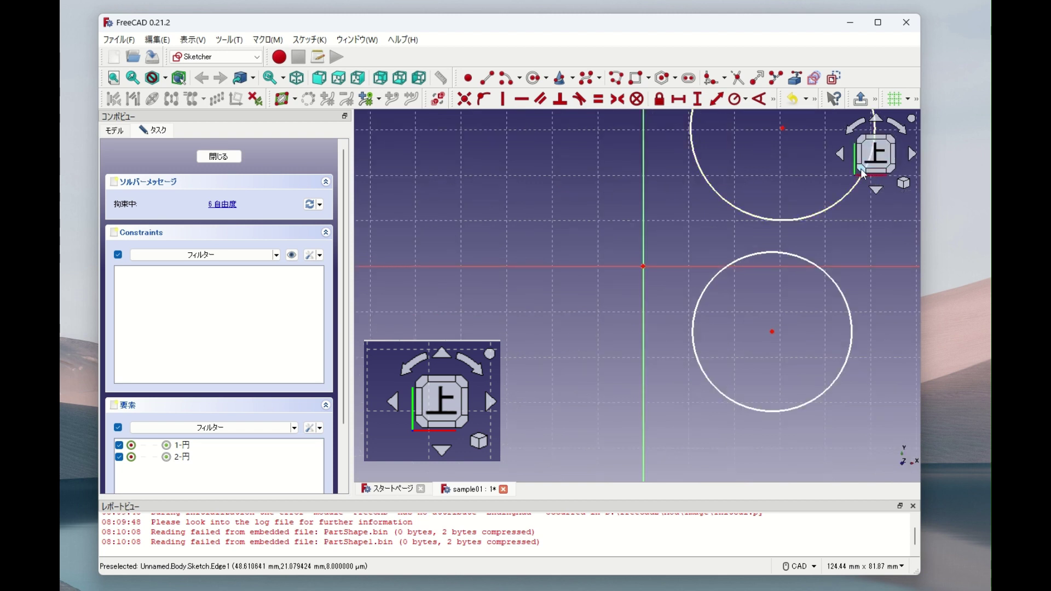
click(911, 154)
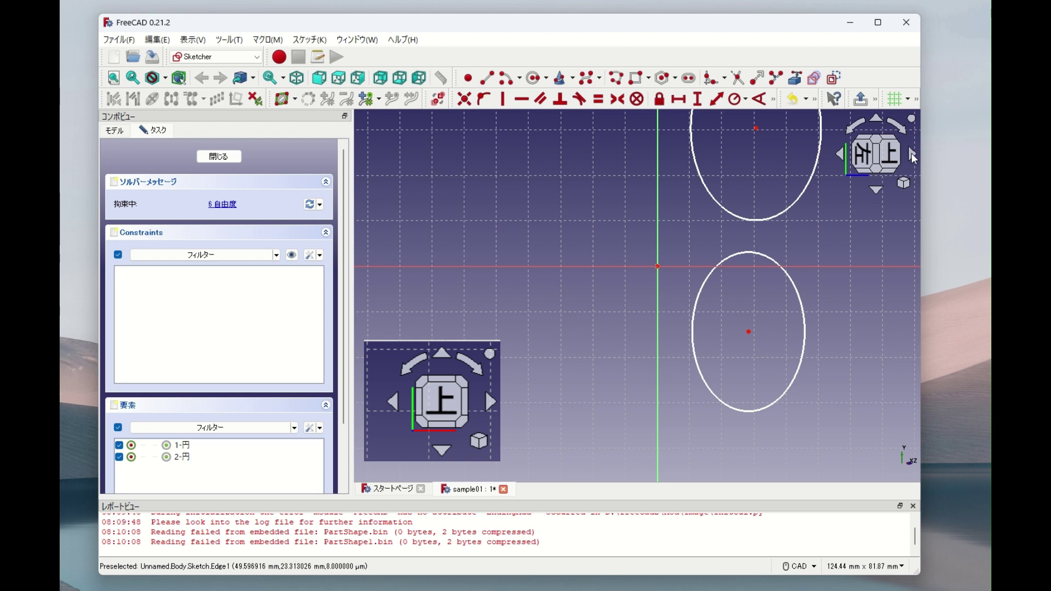
click(911, 153)
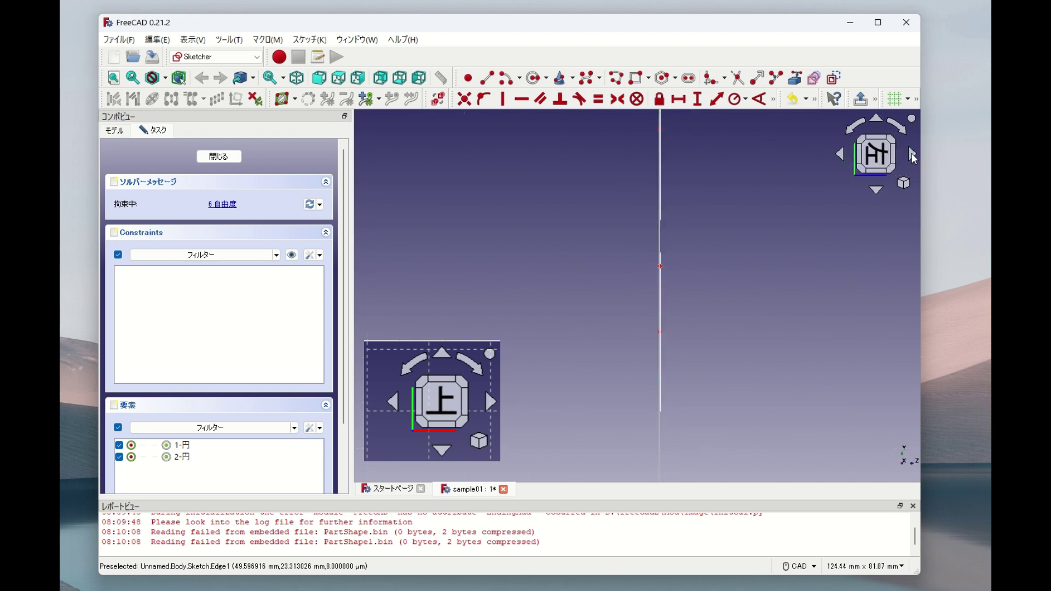
click(912, 154)
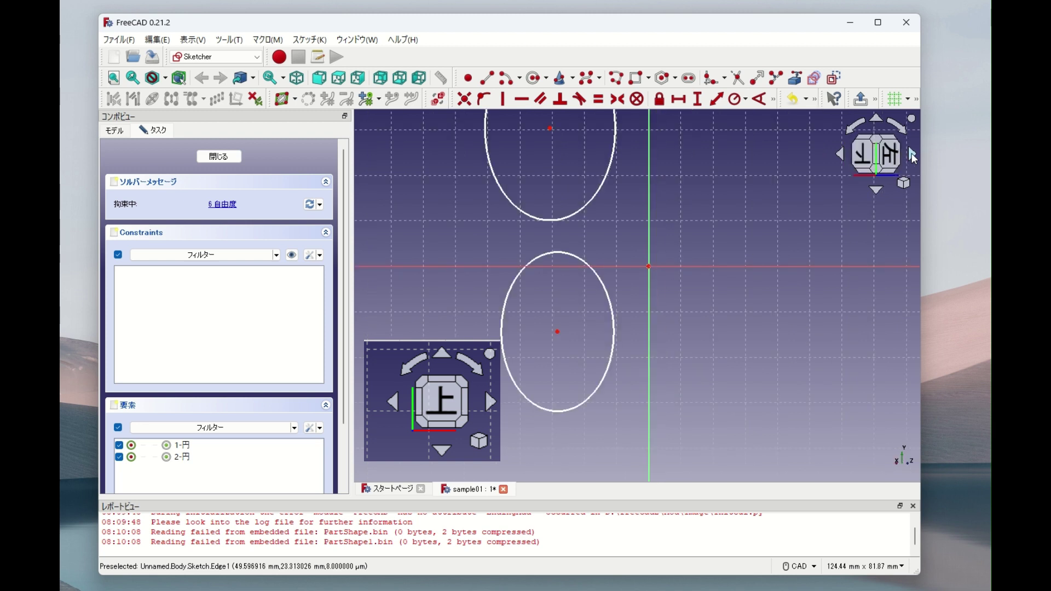
click(911, 153)
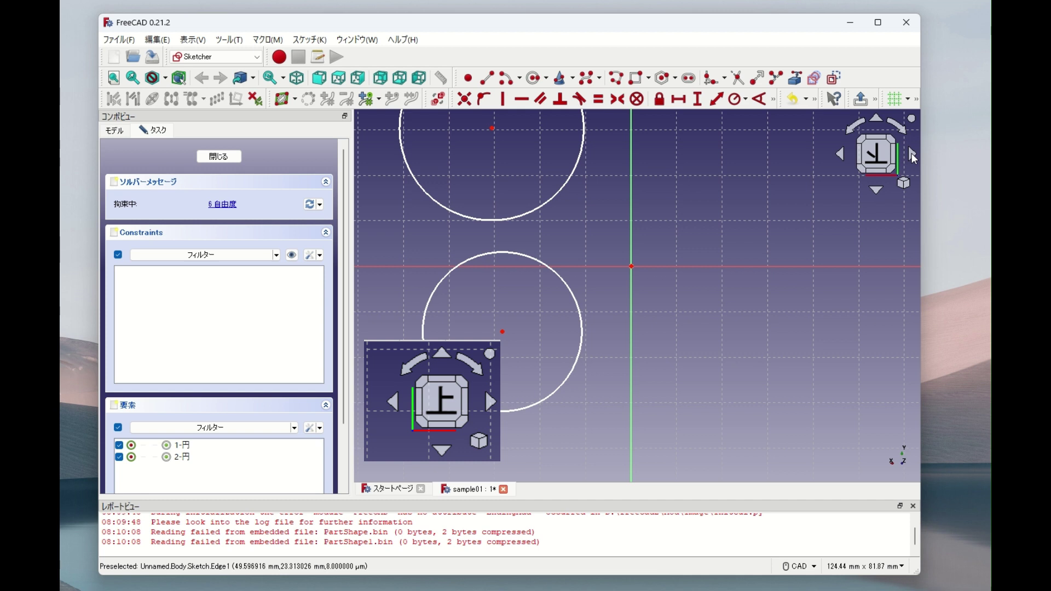
click(875, 190)
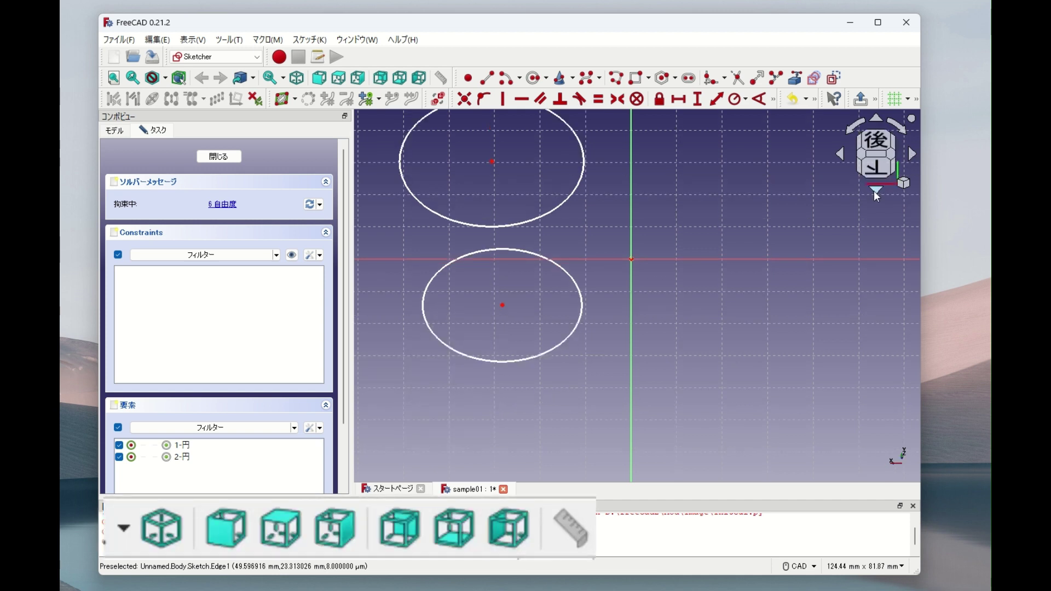
click(875, 191)
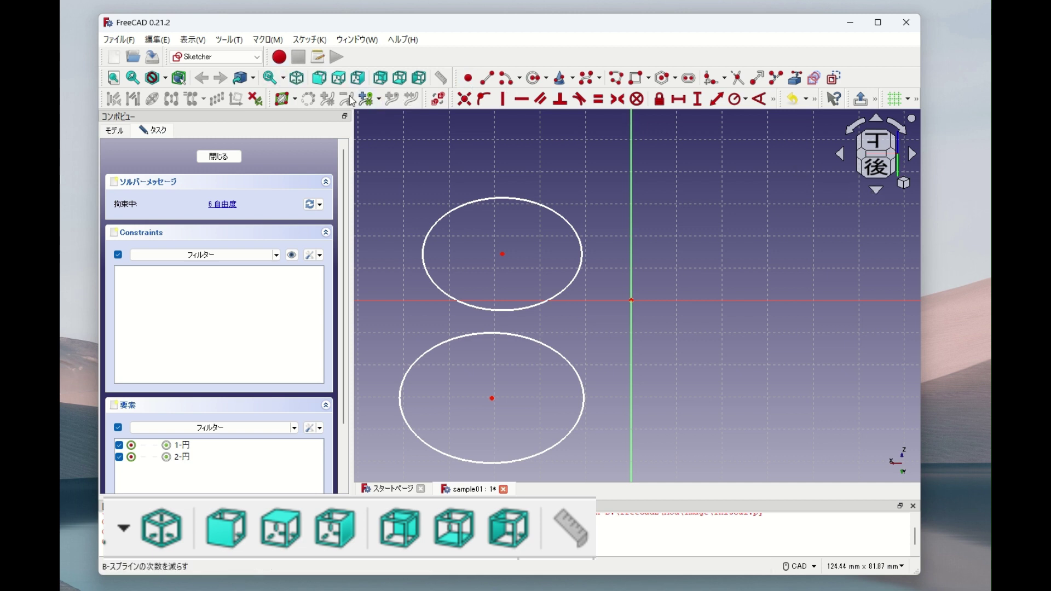
- Switch to the standard Front view, then to the standard Top view
click(320, 82)
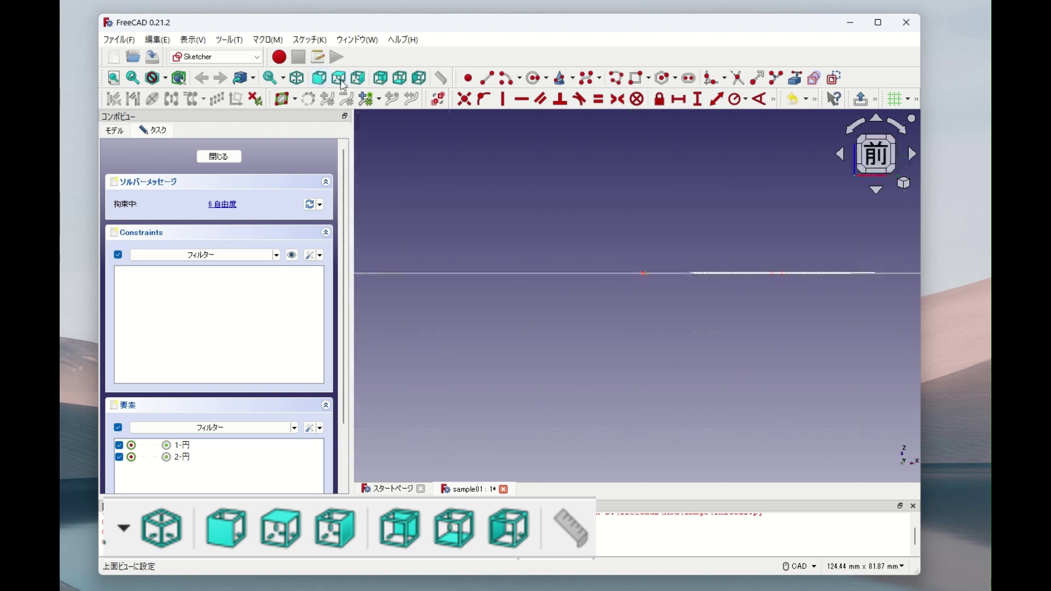
click(343, 80)
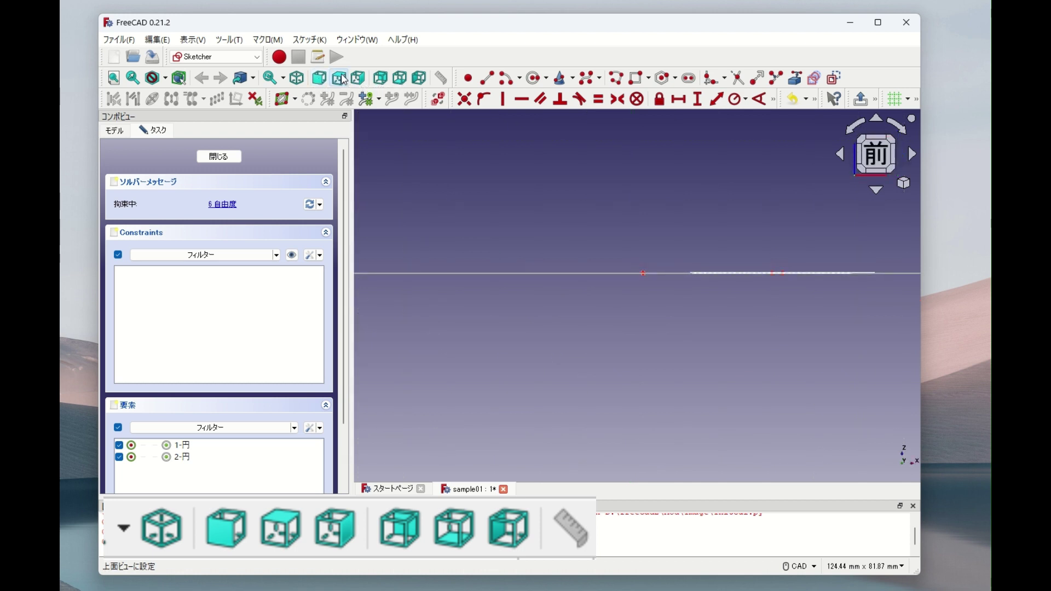